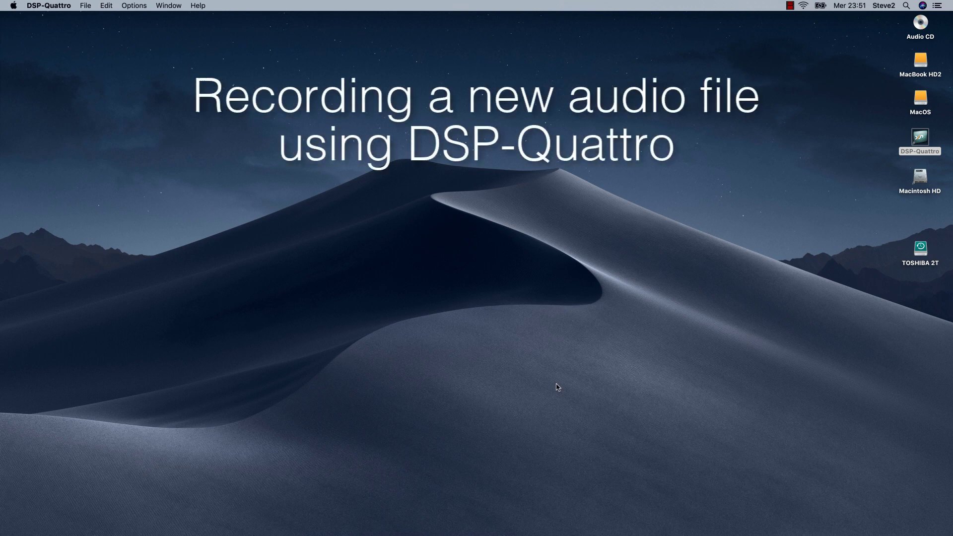
Open DSP-Quattro's File menu.
left_click(87, 7)
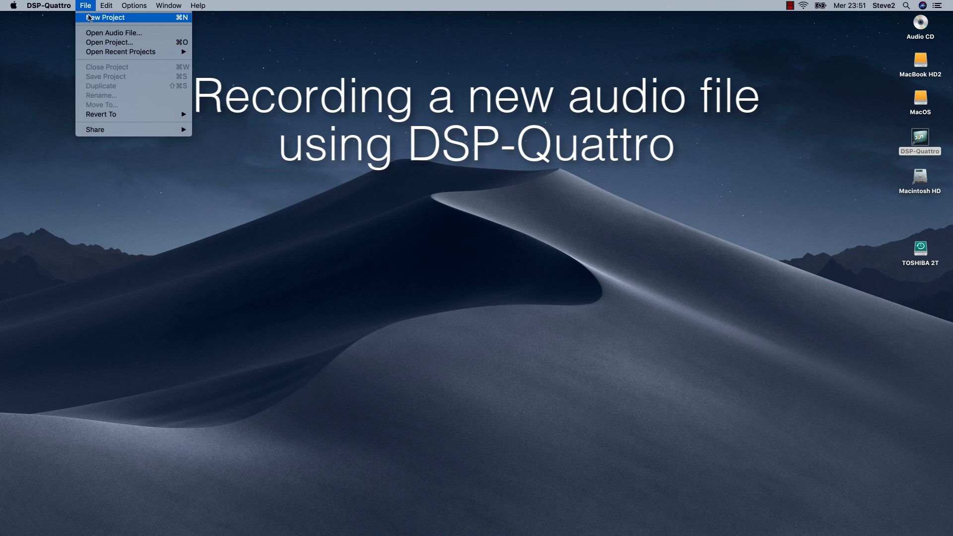
Create a new project with an added AudioInputRecorder, acknowledging the muted-recorder warning.
left_click(89, 17)
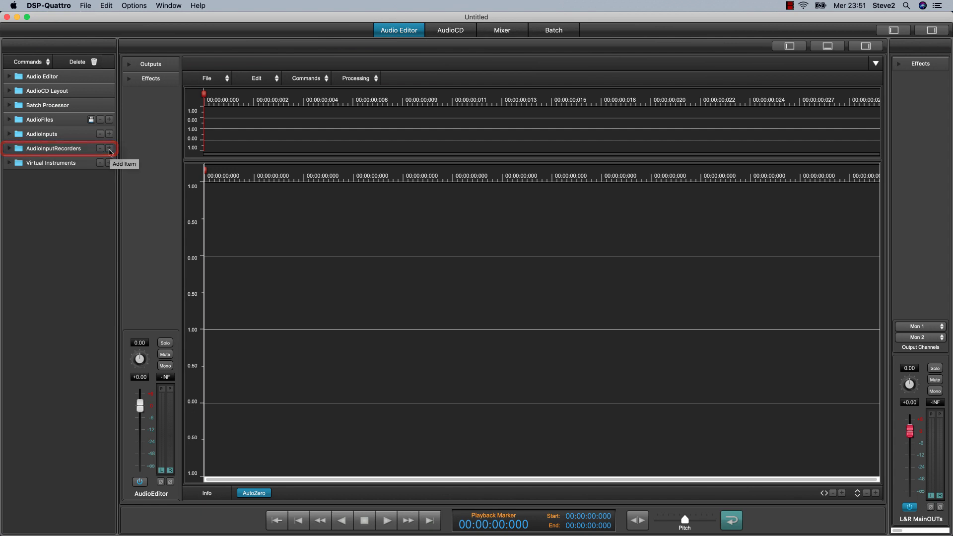
left_click(109, 148)
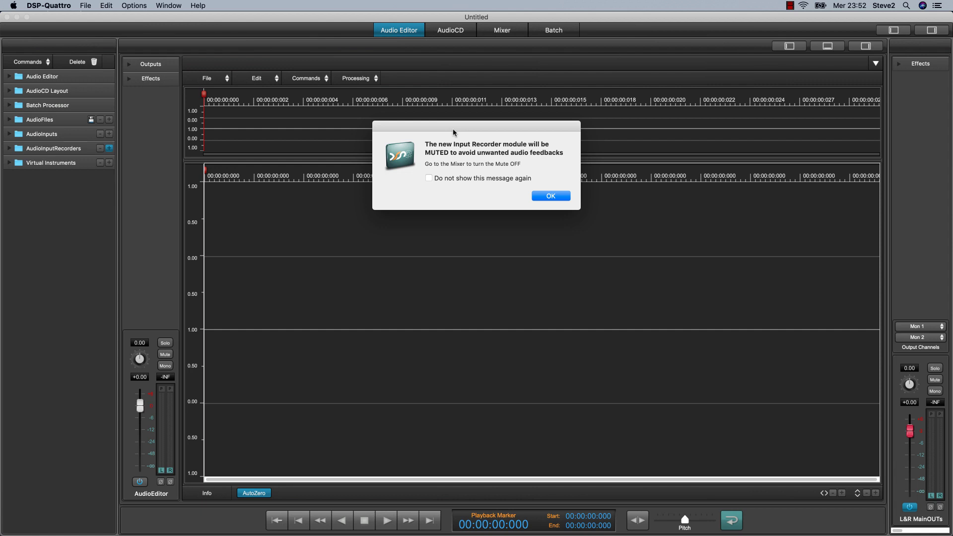
left_click(549, 197)
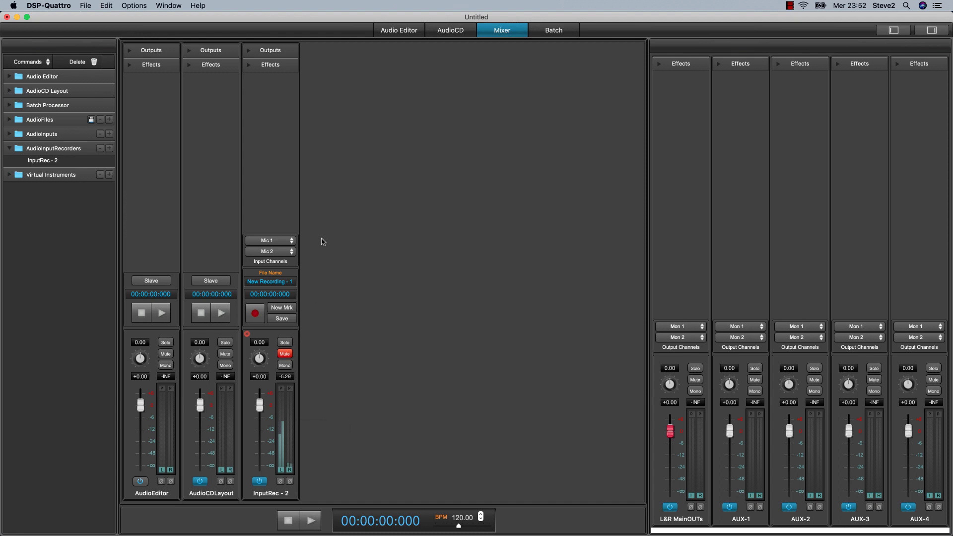
Check both InputRec - 2 input channel choices, leaving them on Mic 1.
left_click(286, 241)
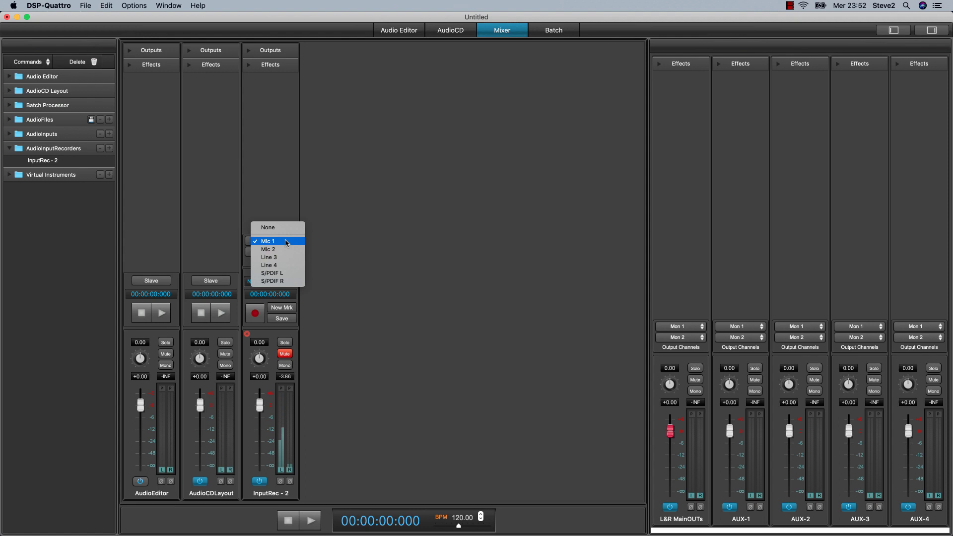
left_click(278, 193)
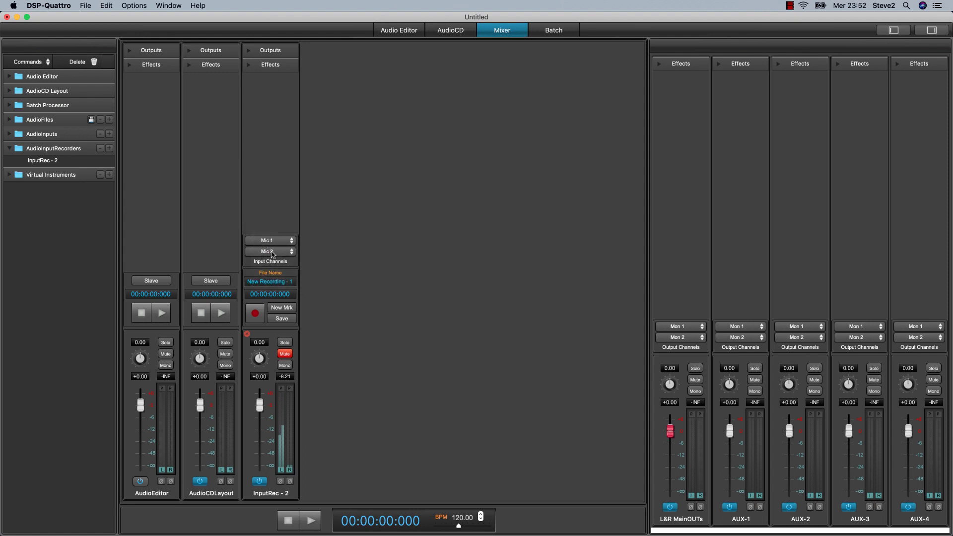
left_click(272, 253)
left_click(271, 253)
Name the new recording 'Steve Test', keeping Stereo and 24 Bits, and confirm.
left_click(275, 284)
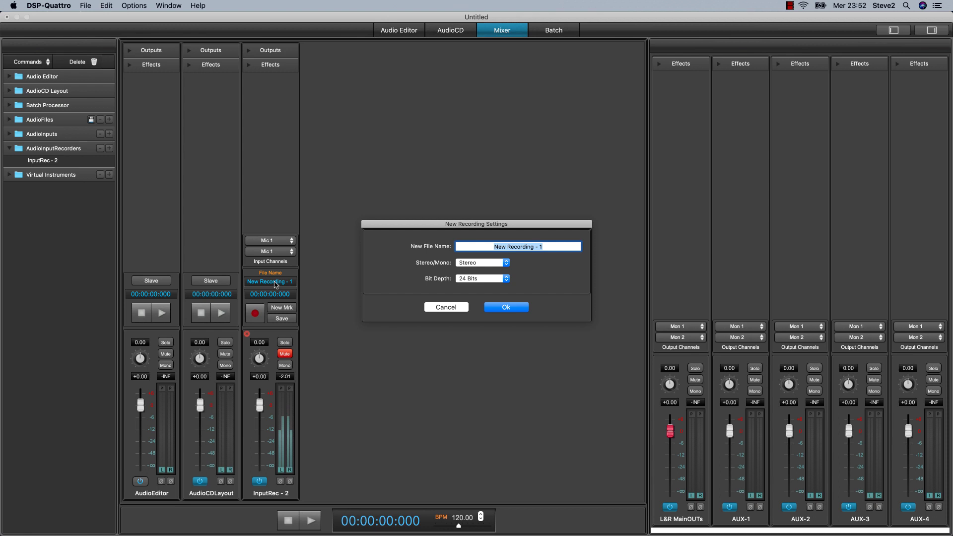
type("S")
type("teve ")
type("Text")
key("BackSpace")
key("BackSpace")
type("st")
left_click(486, 263)
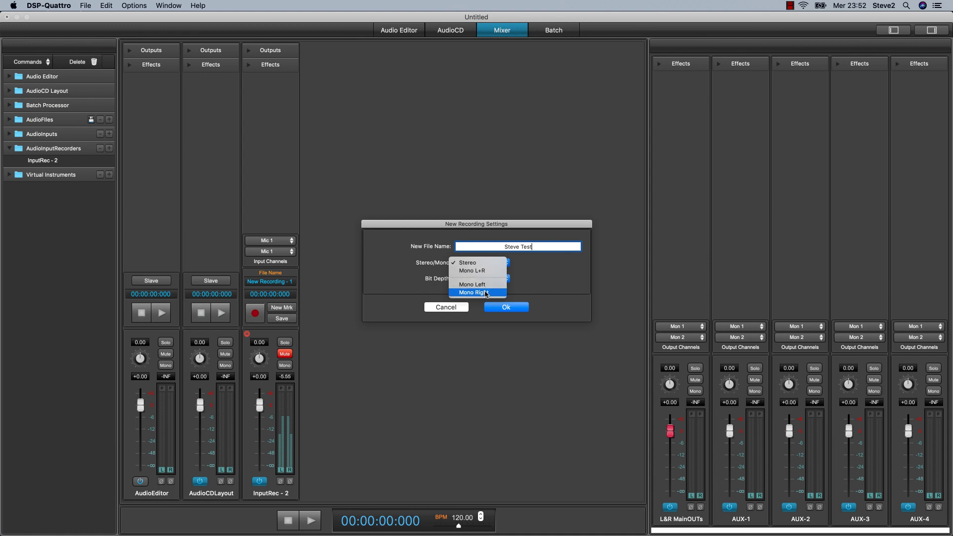
left_click(530, 290)
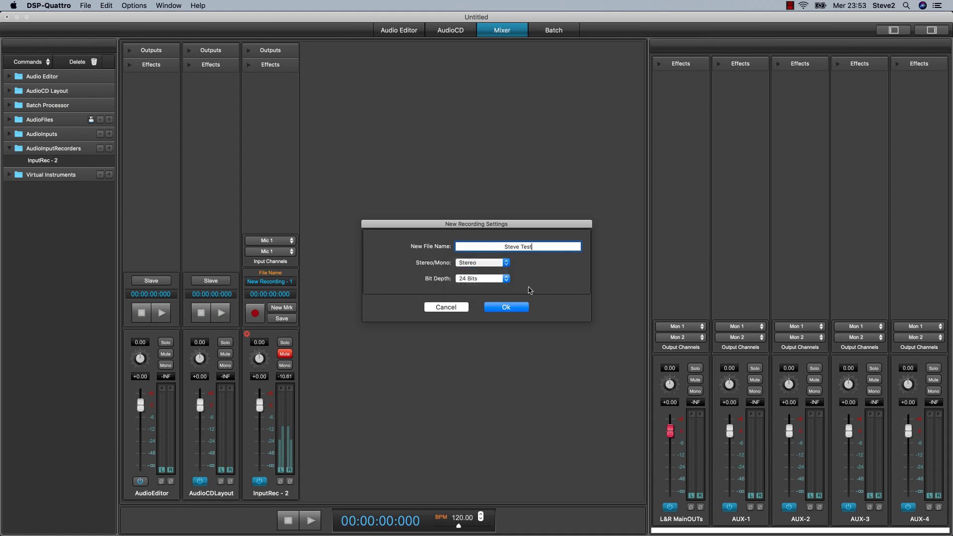
left_click(501, 279)
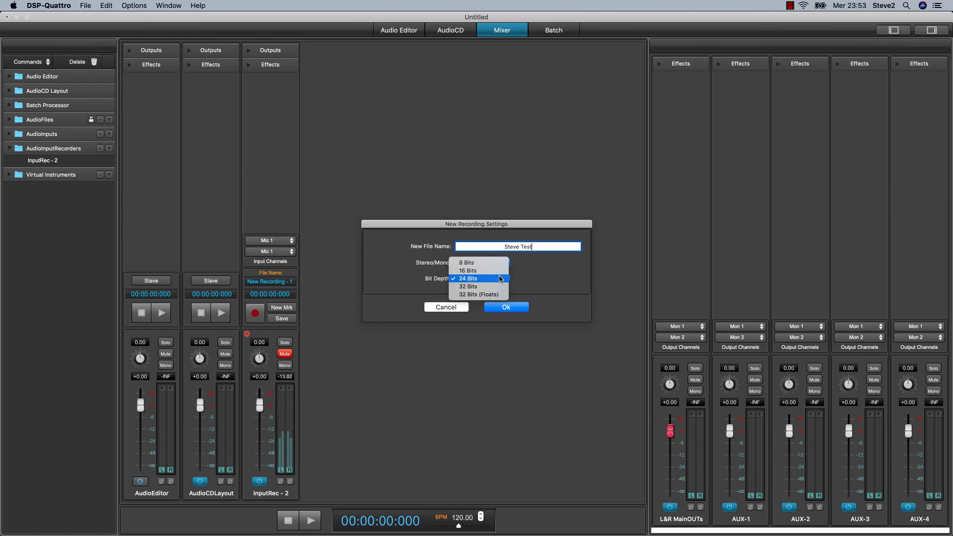
left_click(529, 282)
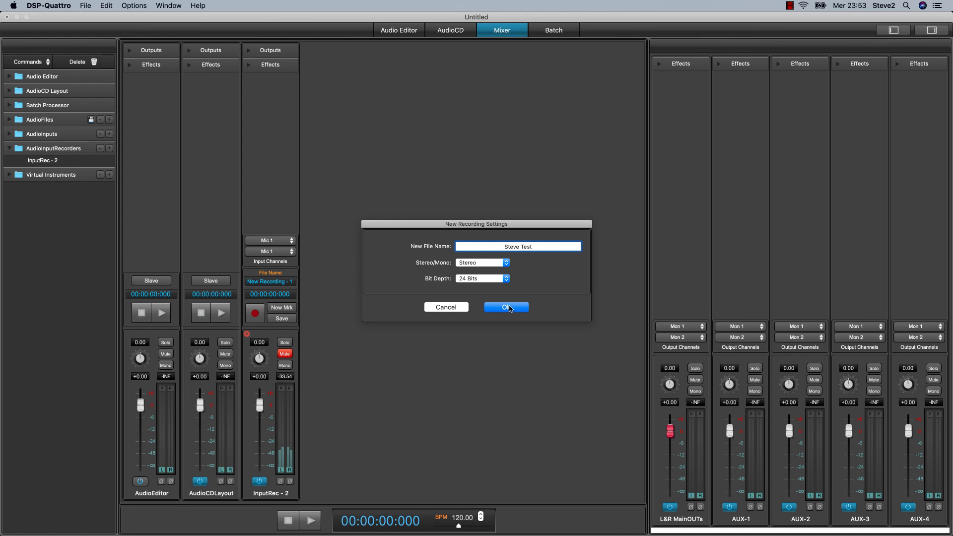
left_click(510, 308)
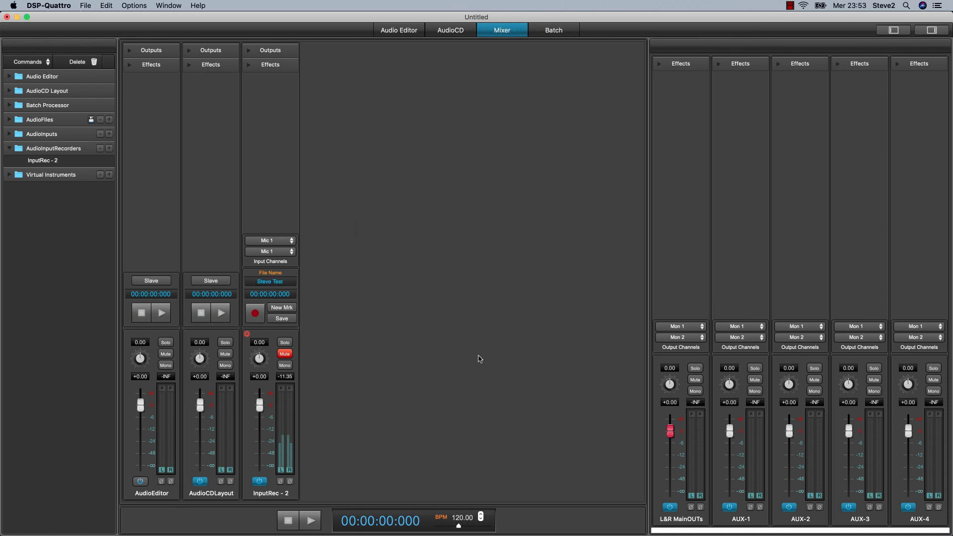
Record about five seconds on InputRec - 2, stop, and take the recorder off Rec StandBy.
left_click(312, 521)
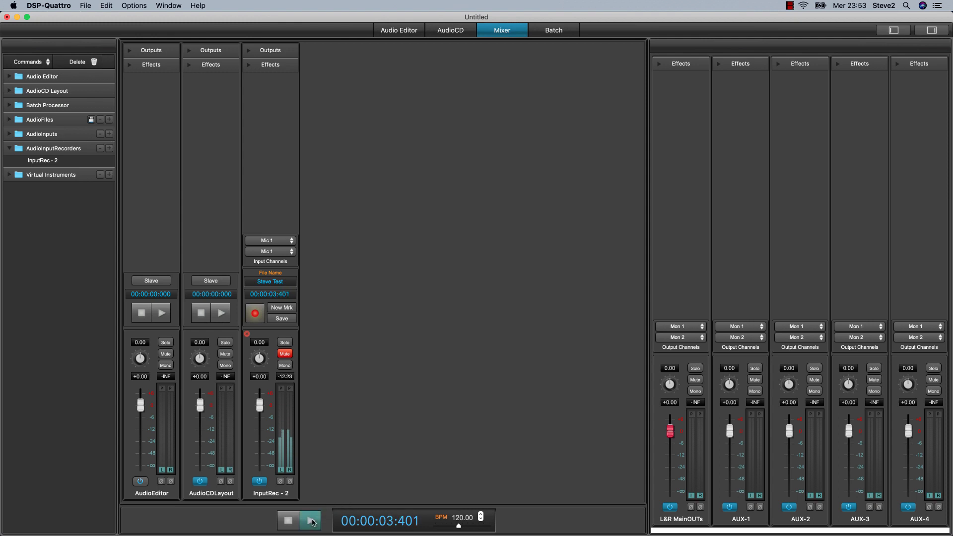
left_click(289, 521)
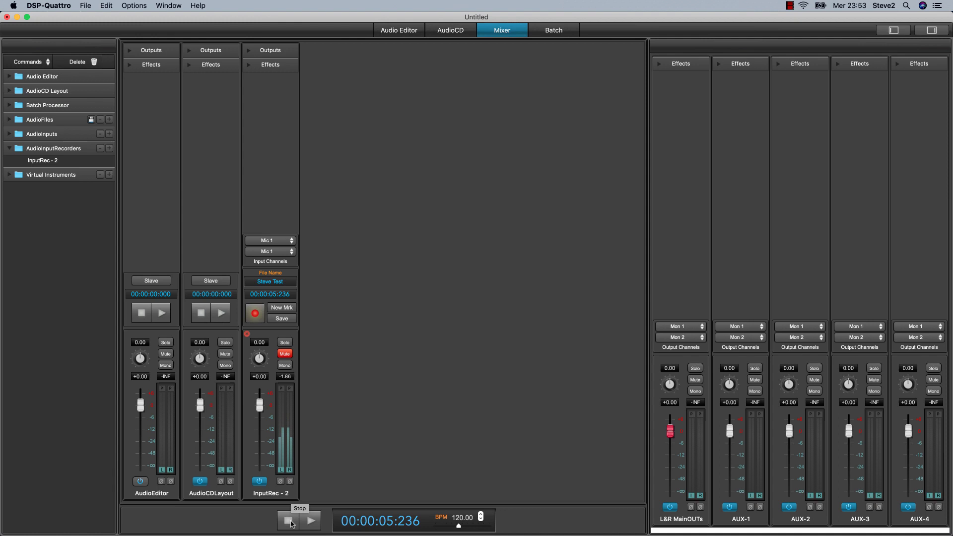
left_click(254, 315)
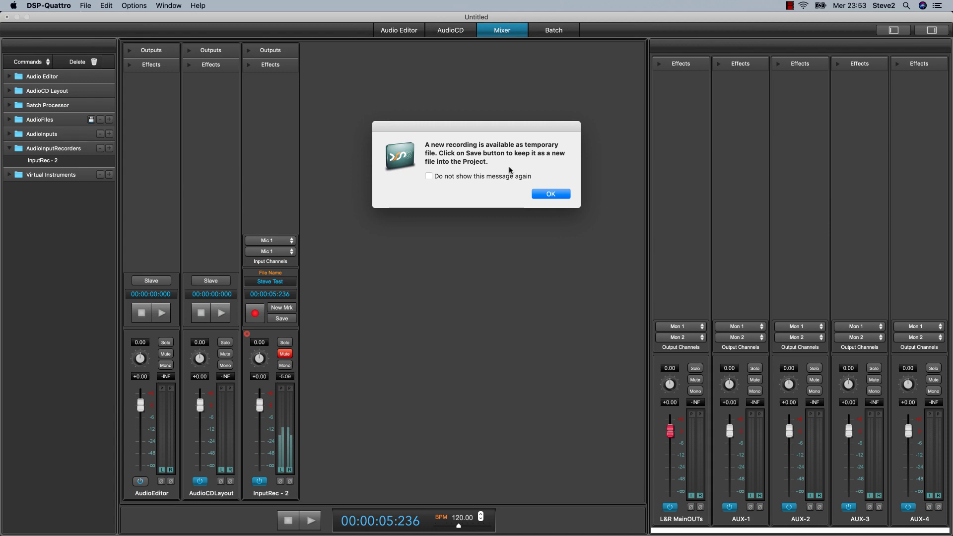
Dismiss the temporary-file notice, save the take to AudioFiles, and load Steve Test for editing.
left_click(545, 195)
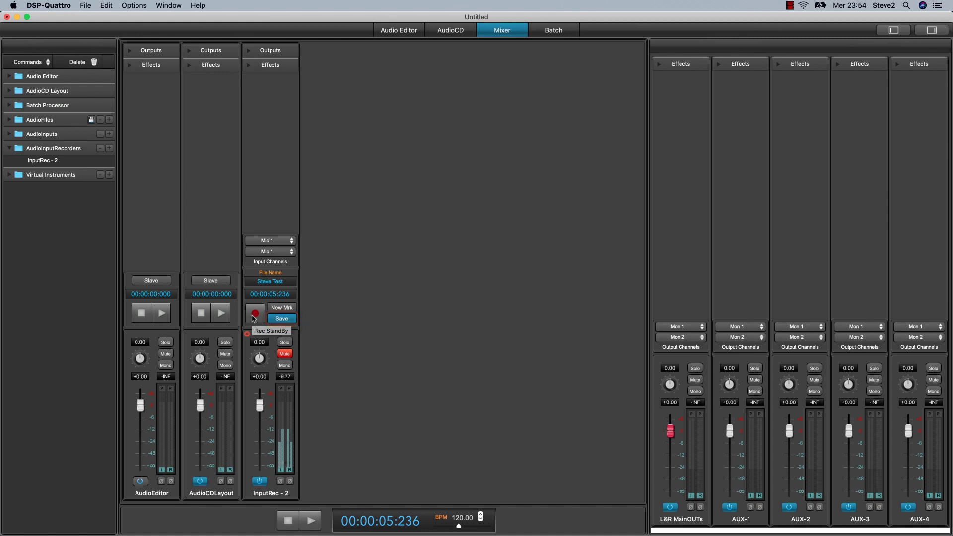
left_click(282, 319)
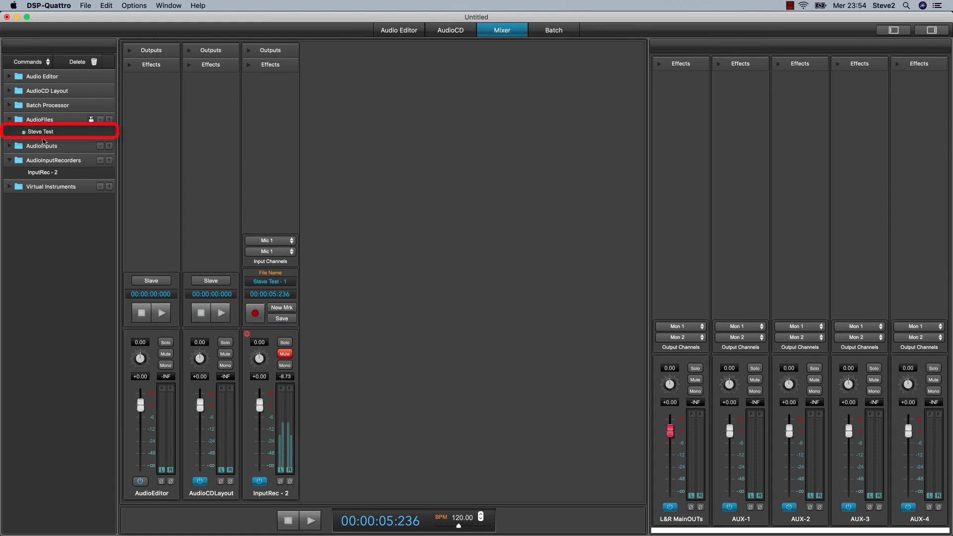
mouse_move(45, 137)
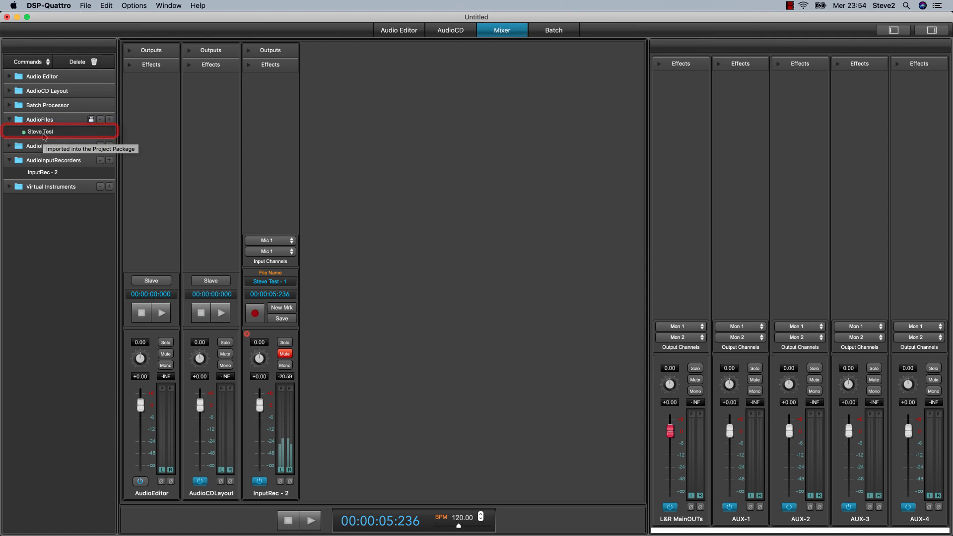
left_click(44, 134)
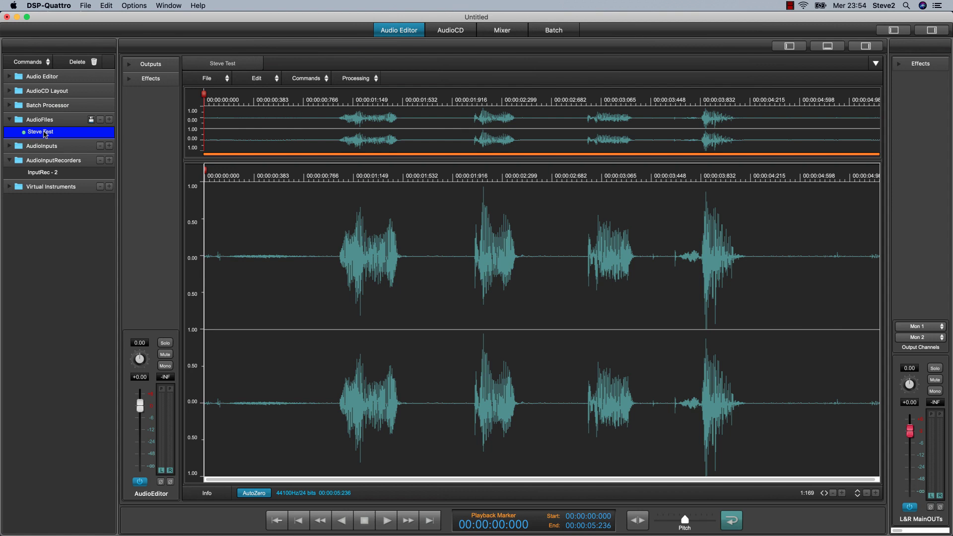
Play back the Steve Test recording, then save the project.
left_click(385, 520)
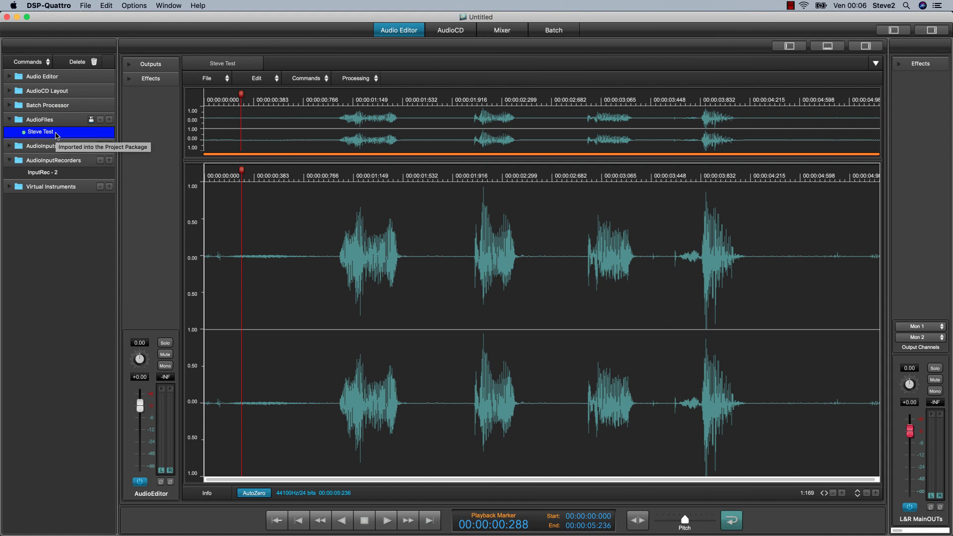
left_click(85, 6)
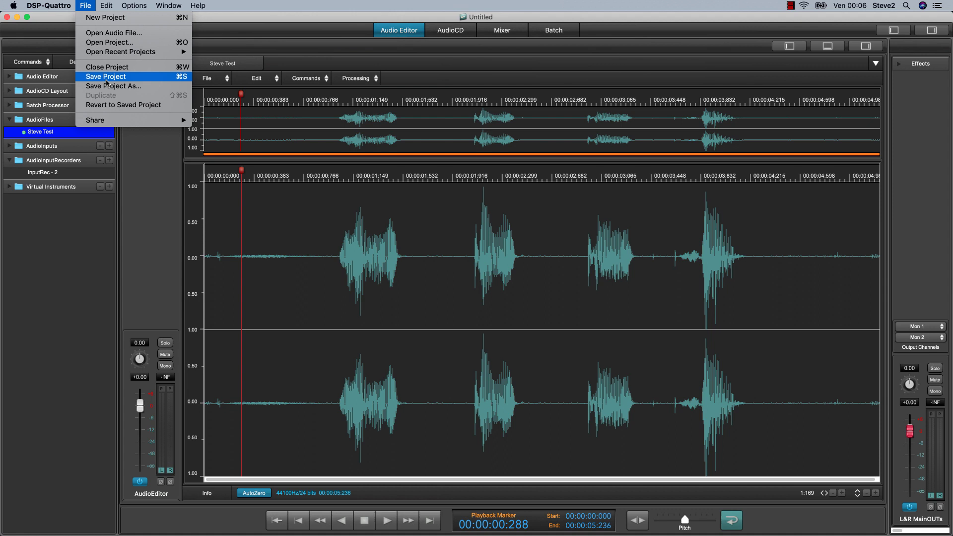
left_click(107, 78)
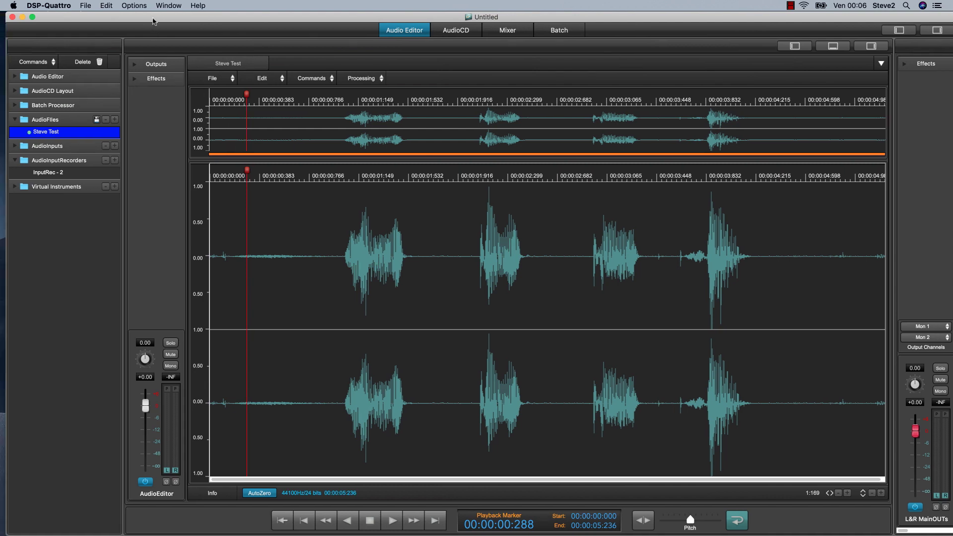
Drag Steve Test from AudioFiles to the desktop as Steve Test.aif, then restore the window.
left_click_drag(153, 21, 366, 20)
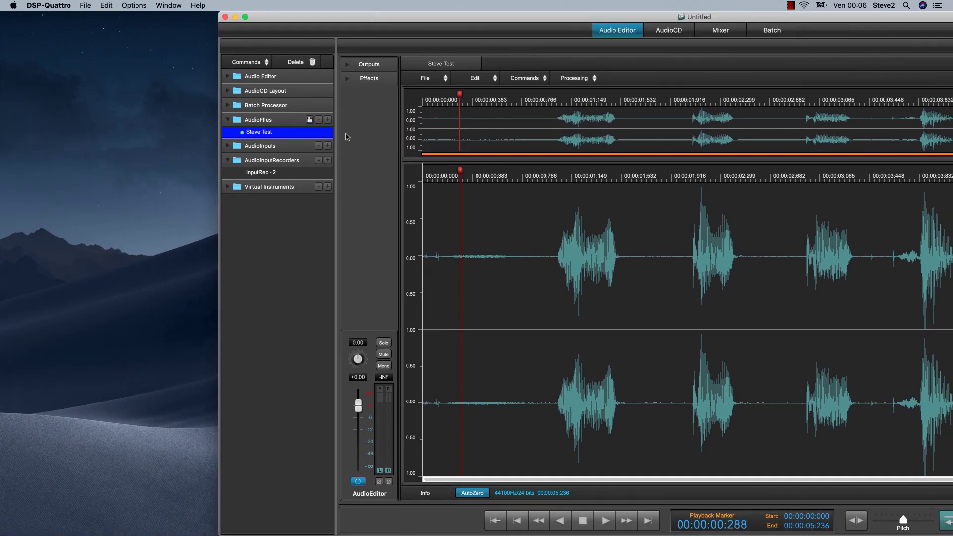
left_click_drag(258, 133, 160, 312)
left_click_drag(447, 19, 278, 329)
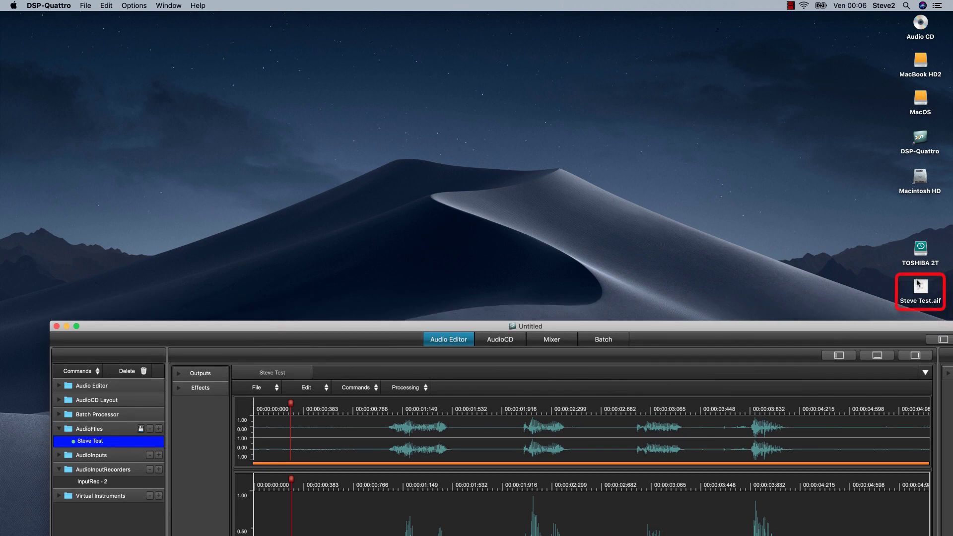
left_click_drag(869, 329, 819, 6)
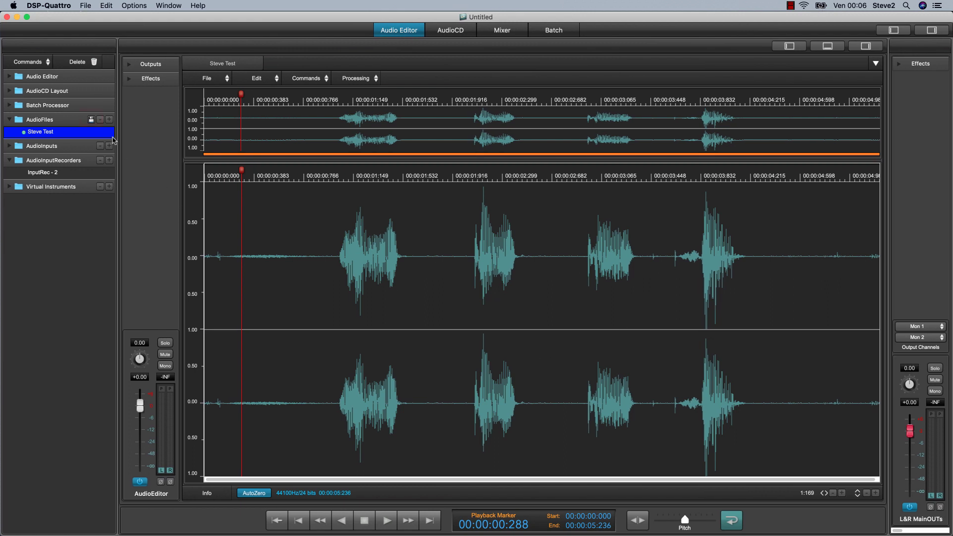
Export the project's audio files to the home folder, then review Export Audio File As formats and cancel.
left_click(91, 119)
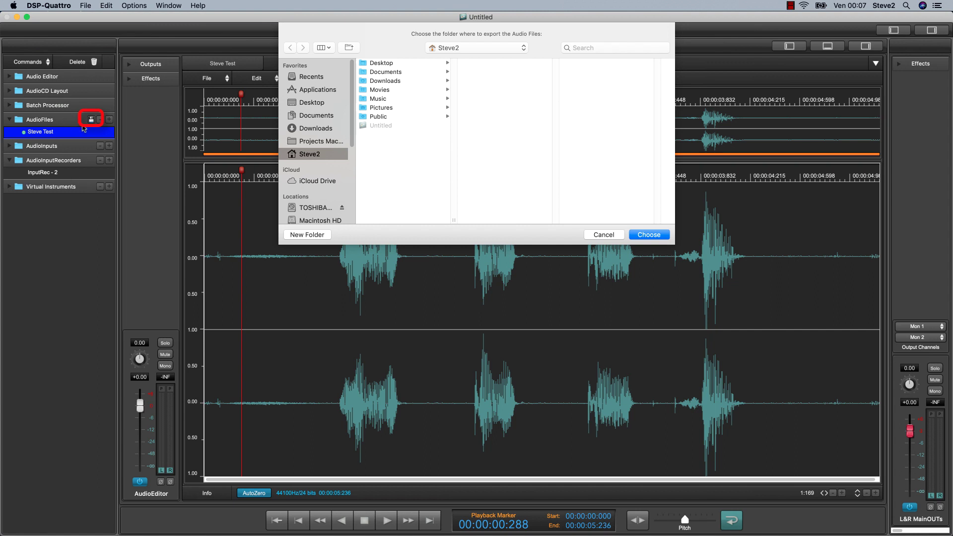
left_click(643, 236)
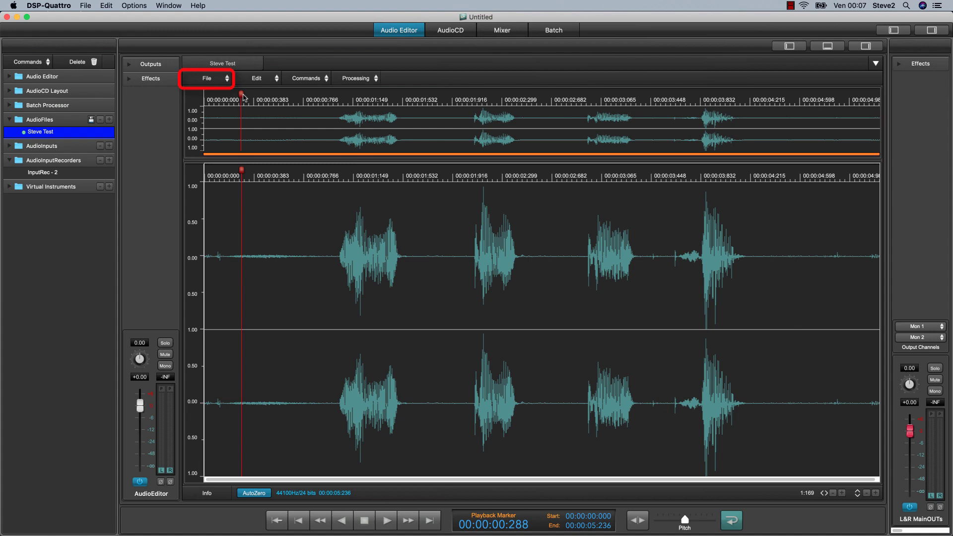
left_click(211, 78)
mouse_move(249, 164)
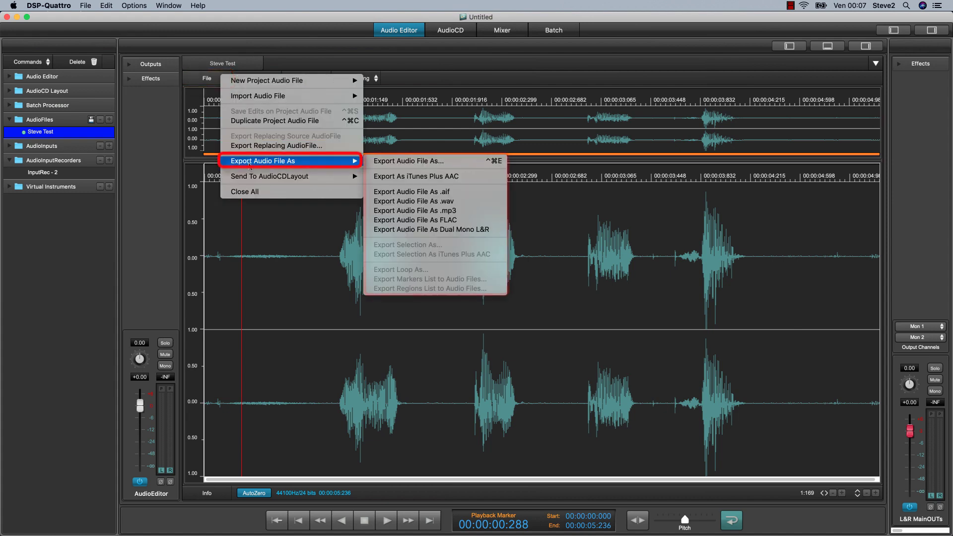
left_click(392, 161)
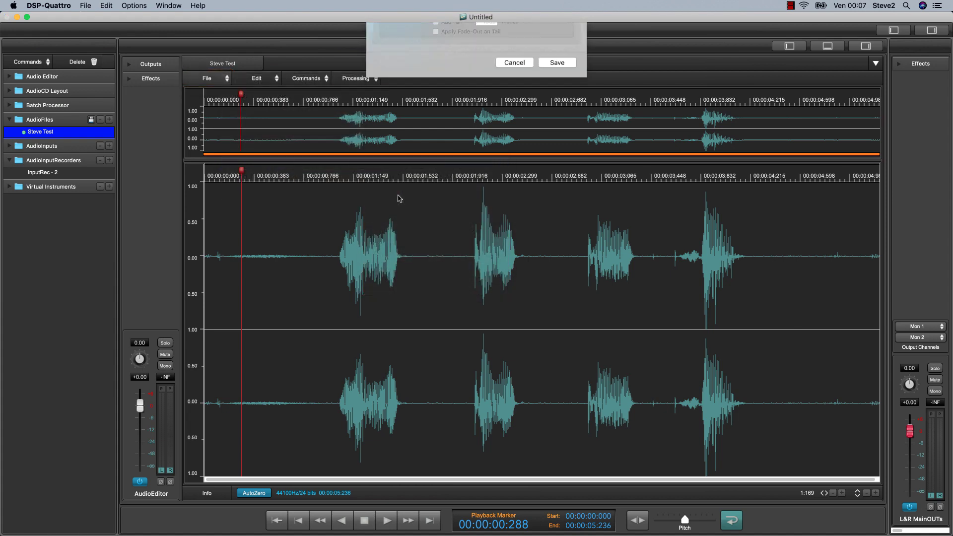
left_click(485, 104)
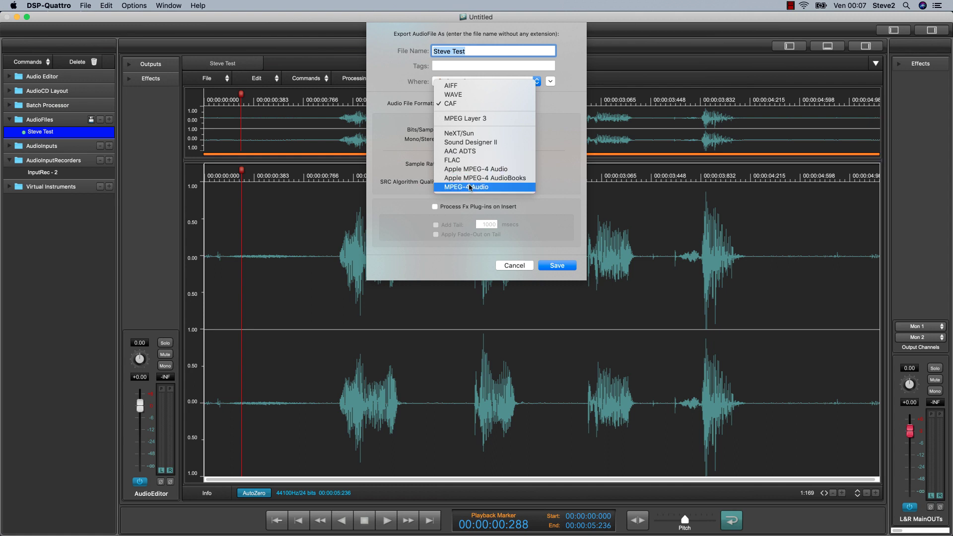
left_click(401, 195)
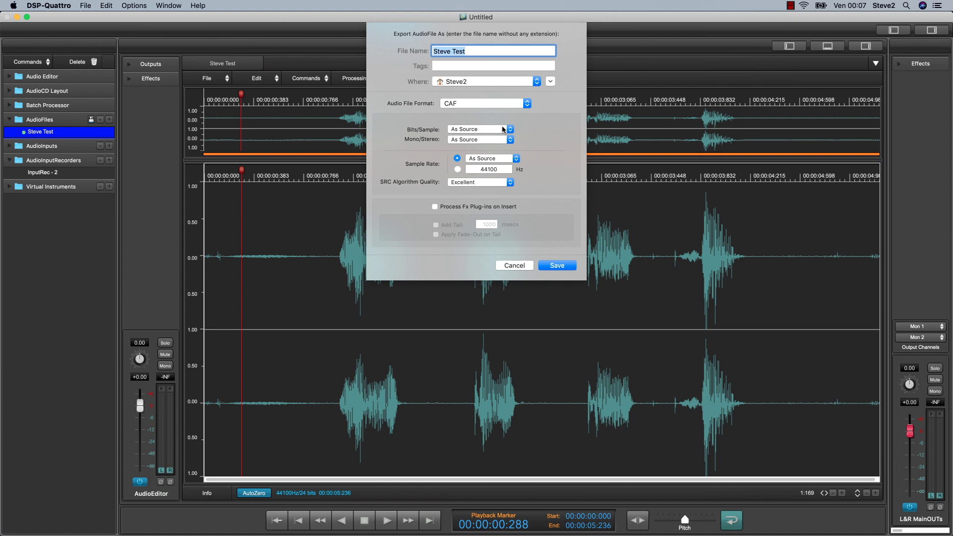
left_click(523, 268)
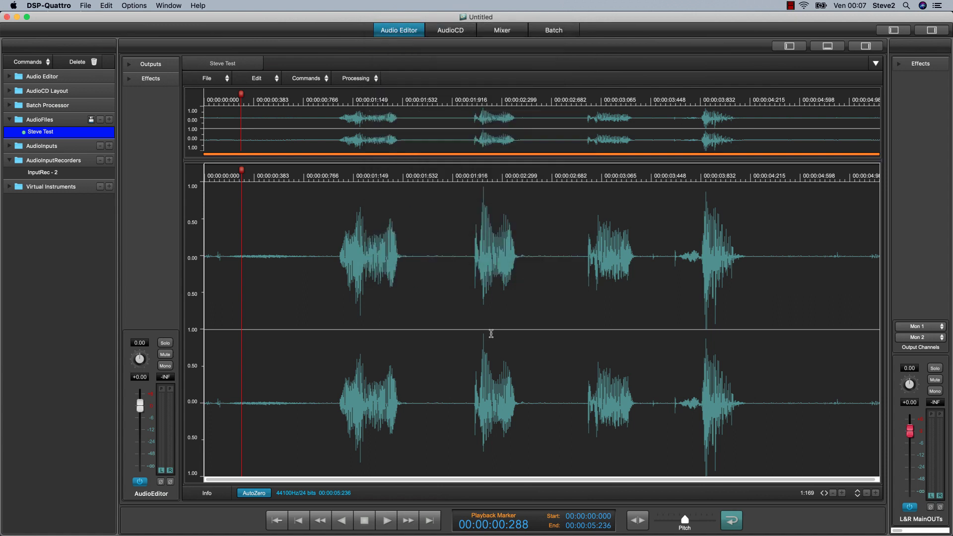